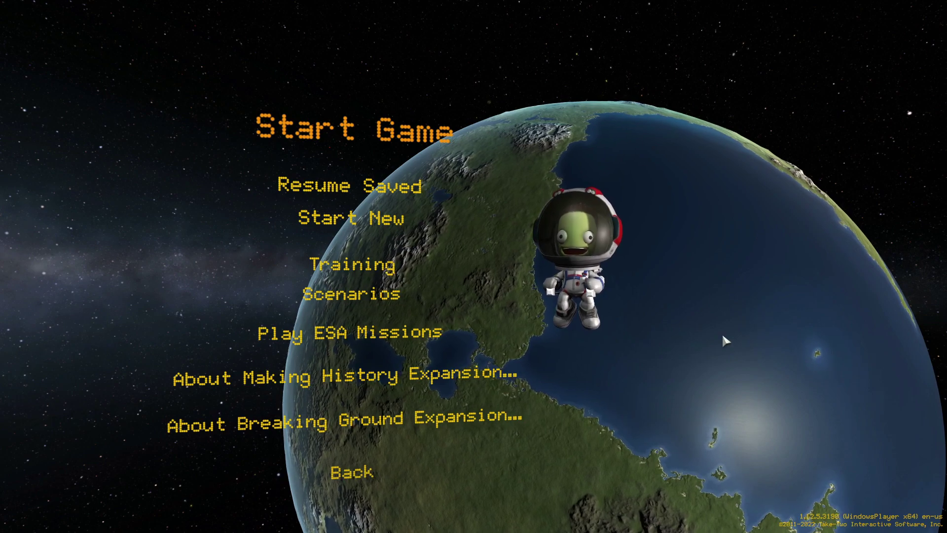
- Start a new Sandbox game and name the save 'youTube'
{"action": "left_click", "coordinate": [412, 220]}
{"action": "left_click", "coordinate": [463, 232]}
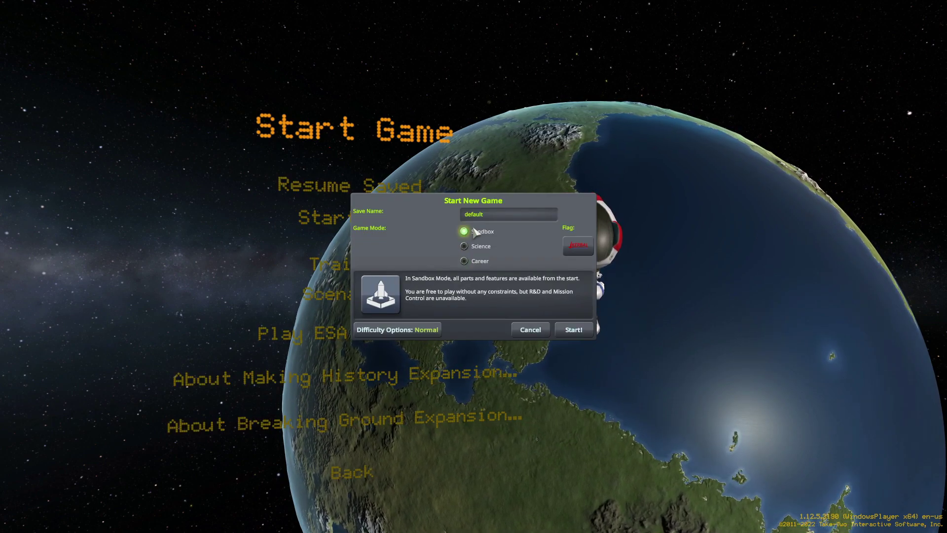
{"action": "left_click", "coordinate": [483, 216]}
{"action": "type", "text": "you"}
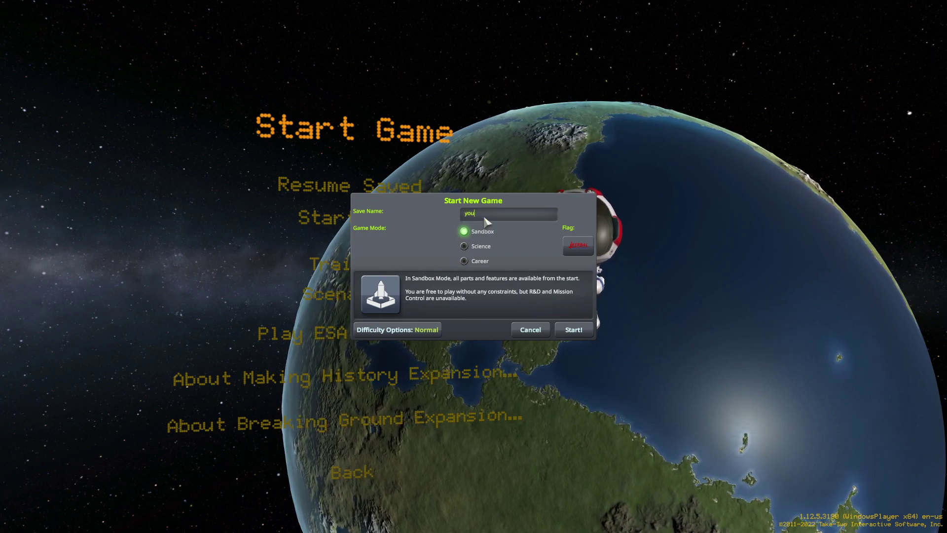
{"action": "type", "text": "Tube"}
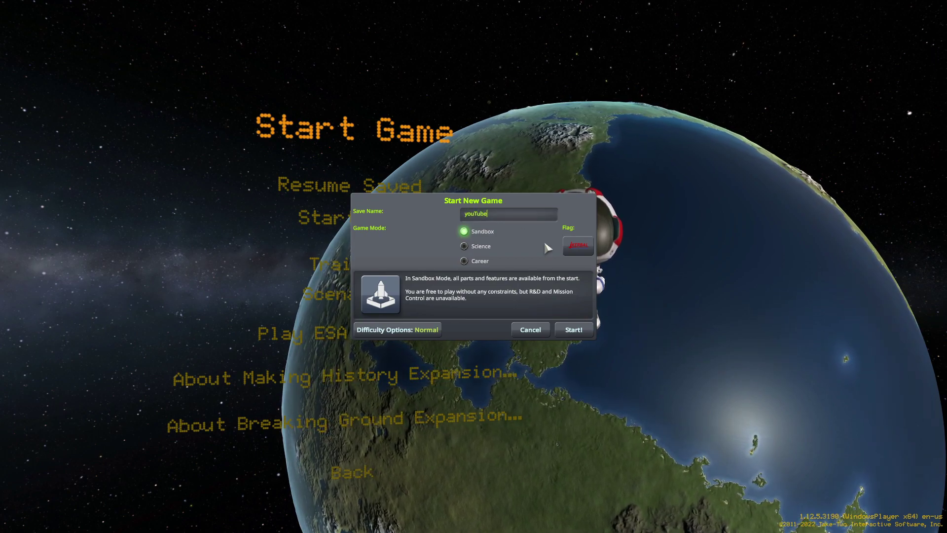
- Choose the youTube flag for the new game
{"action": "left_click", "coordinate": [576, 246]}
{"action": "left_click", "coordinate": [392, 262]}
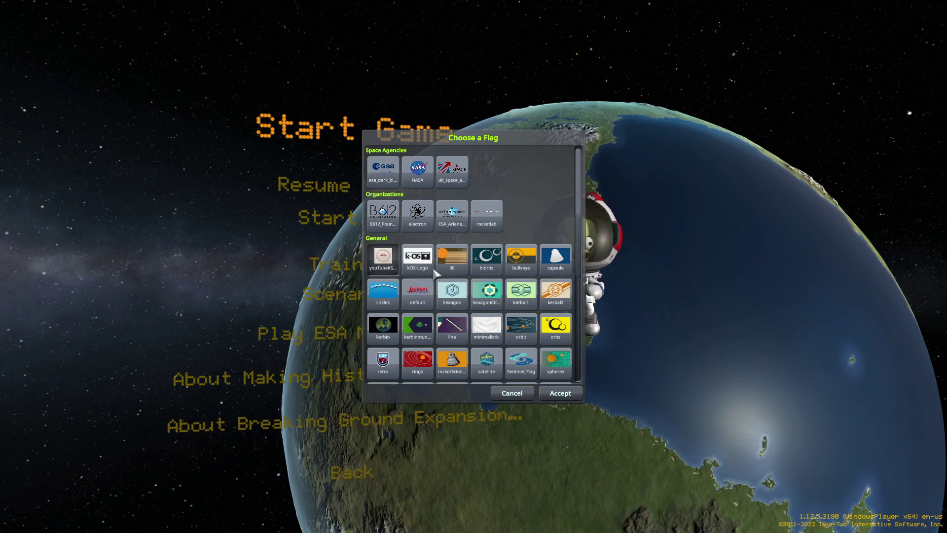
{"action": "left_click", "coordinate": [561, 392]}
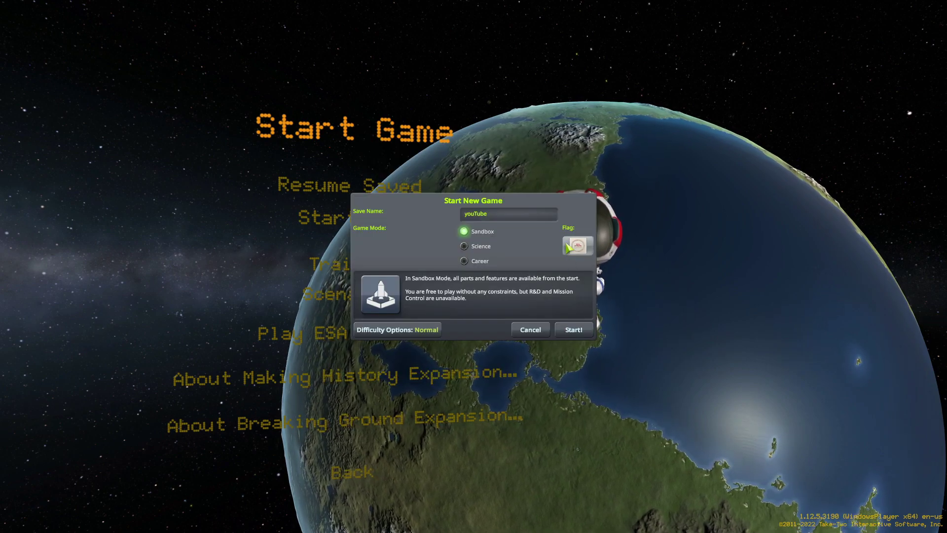
- Use custom difficulty with Extra Groundstations off and Require Signal for Control on, then start the game
{"action": "left_click", "coordinate": [433, 331]}
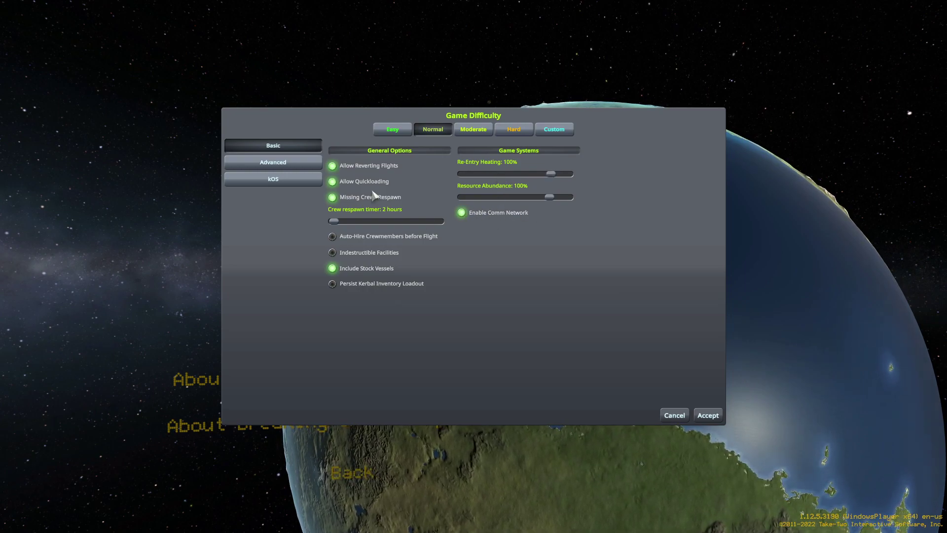
{"action": "left_click", "coordinate": [302, 164]}
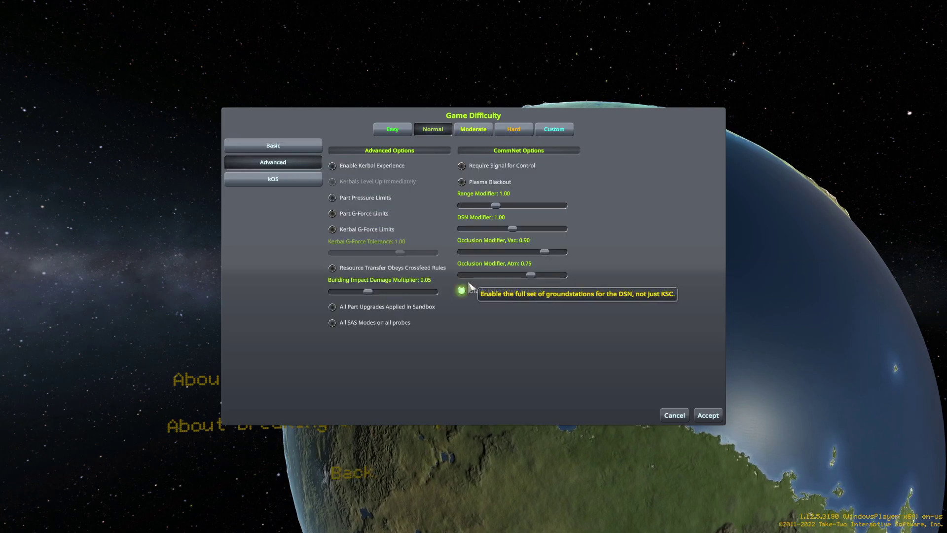
{"action": "left_click", "coordinate": [463, 292]}
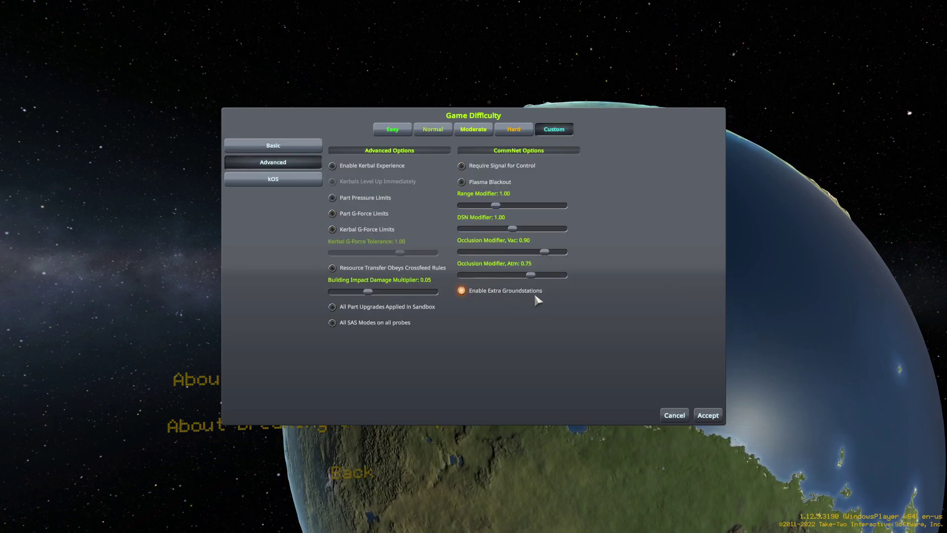
{"action": "left_click", "coordinate": [465, 167]}
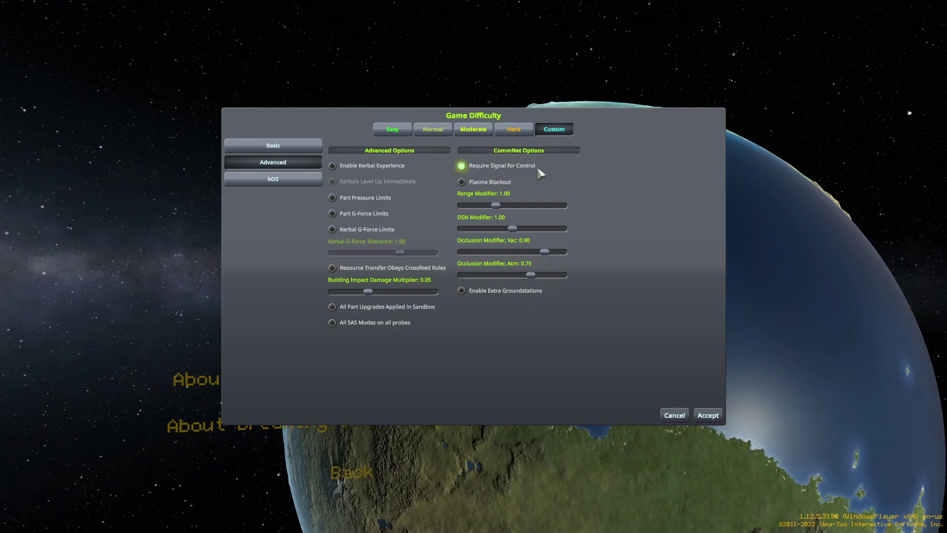
{"action": "left_click", "coordinate": [302, 183]}
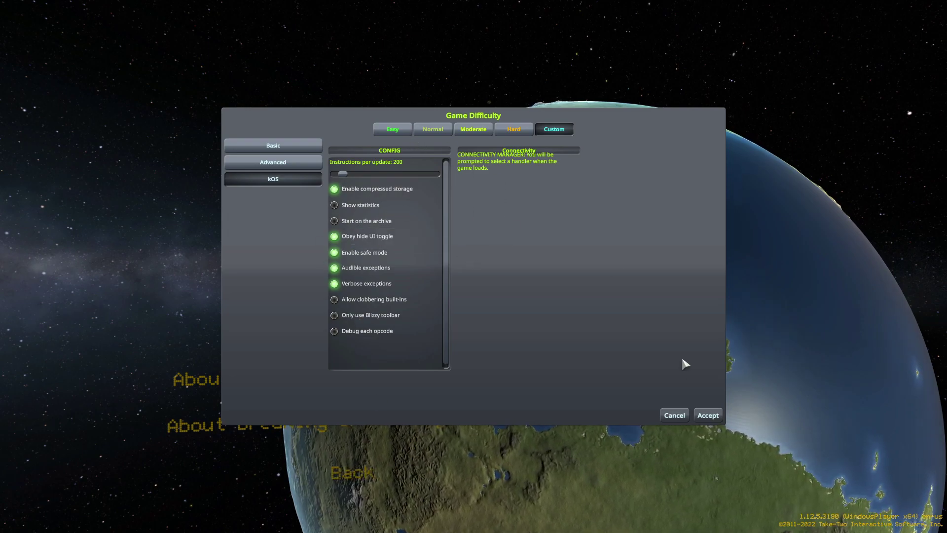
{"action": "left_click", "coordinate": [707, 417]}
{"action": "left_click", "coordinate": [572, 327]}
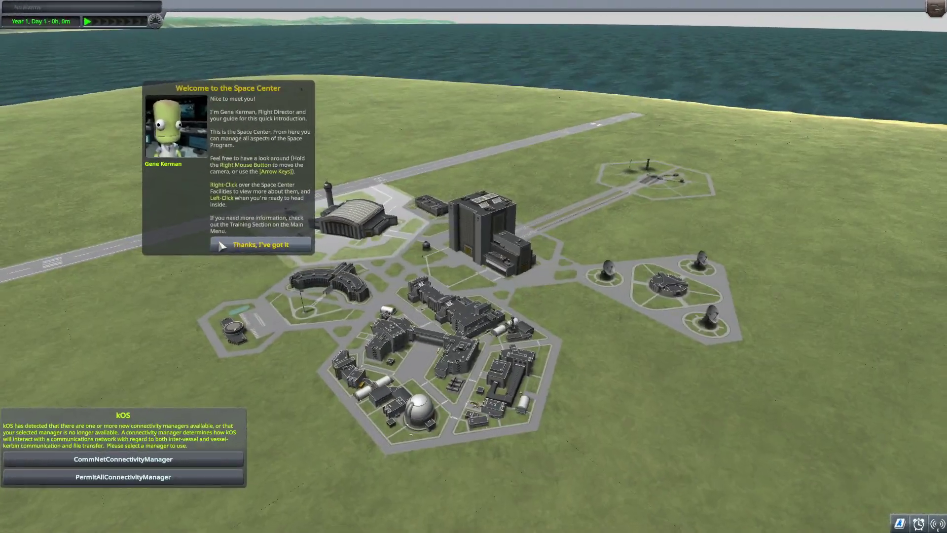
- Dismiss the welcome message and choose CommNetConnectivityManager for kOS connectivity
{"action": "left_click", "coordinate": [261, 244]}
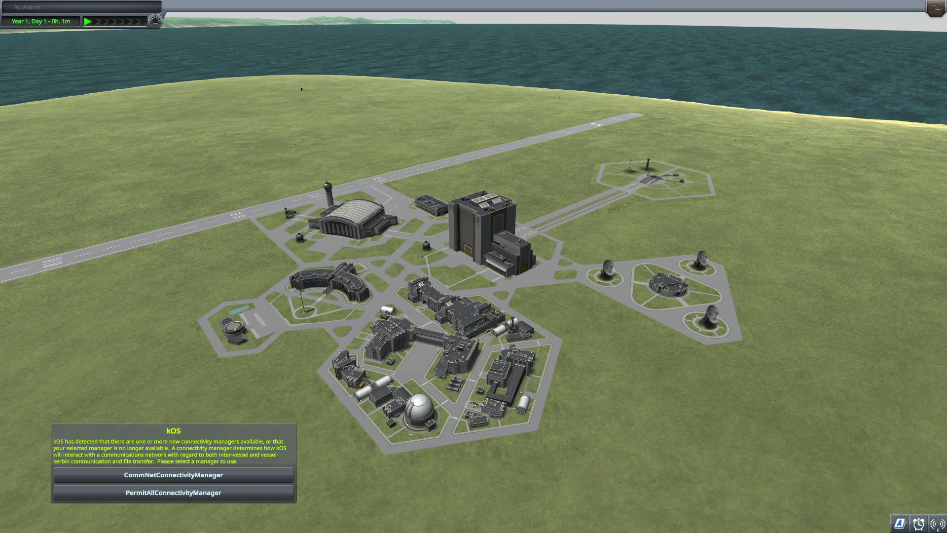
{"action": "left_click_drag", "start_coordinate": [227, 431], "coordinate": [492, 42]}
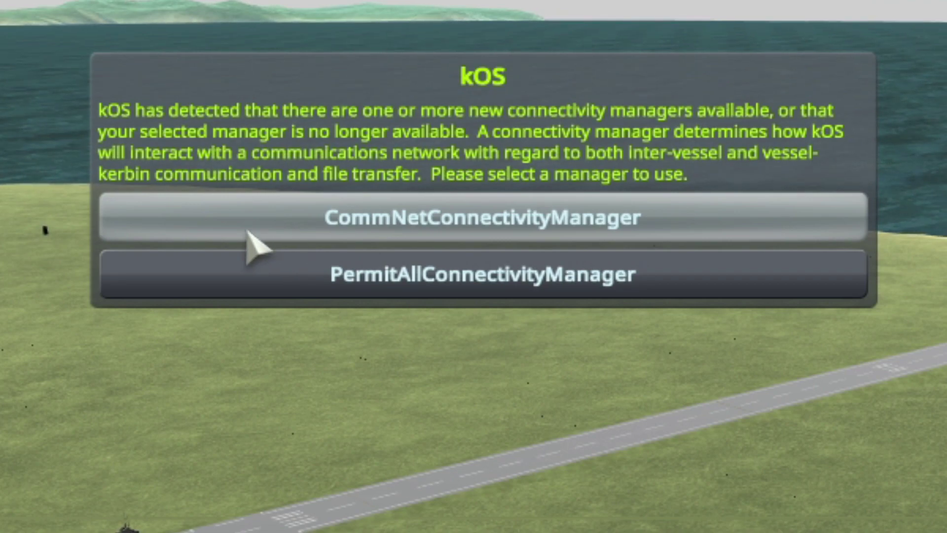
{"action": "left_click", "coordinate": [279, 239]}
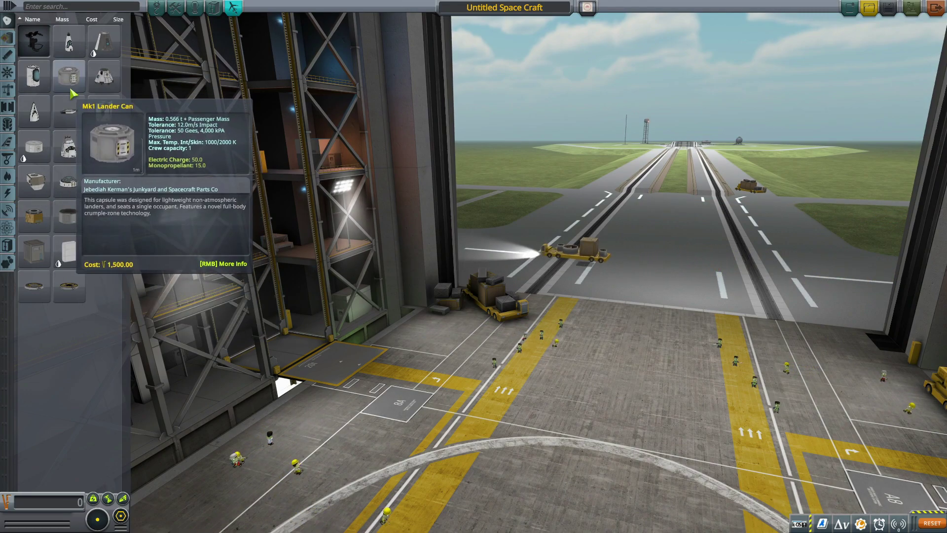
- Build a probe from an OKTO2 core with CX-4181, KR-2042 and another small processor attached
{"action": "left_click", "coordinate": [113, 204]}
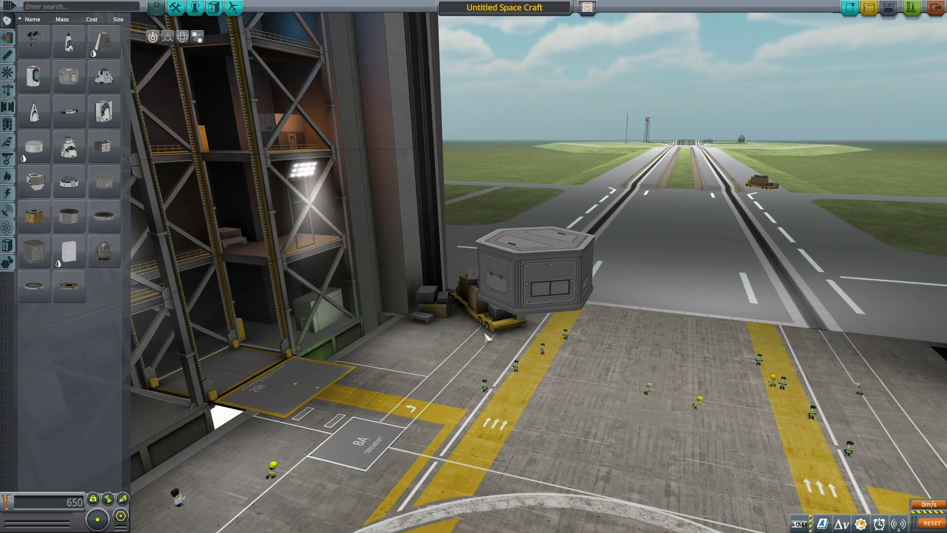
{"action": "left_click", "coordinate": [7, 72]}
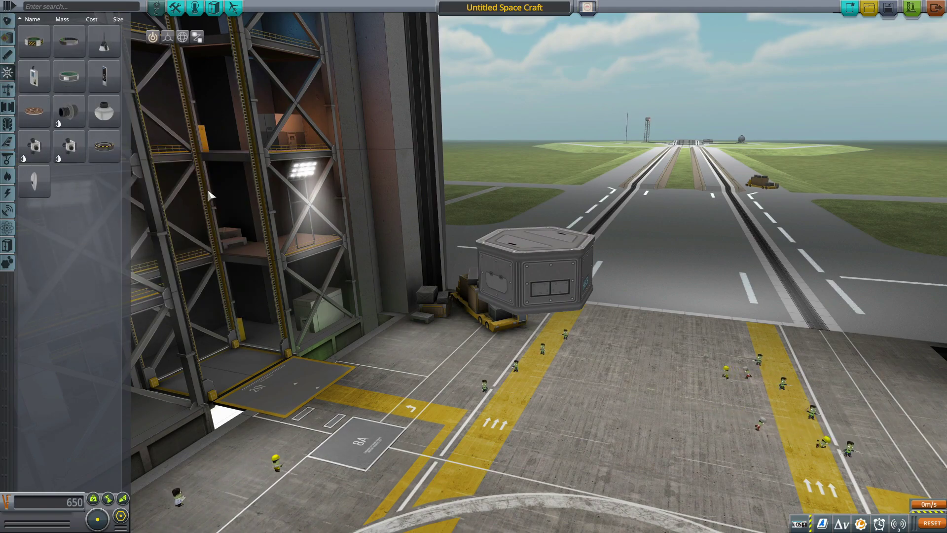
{"action": "left_click", "coordinate": [70, 81]}
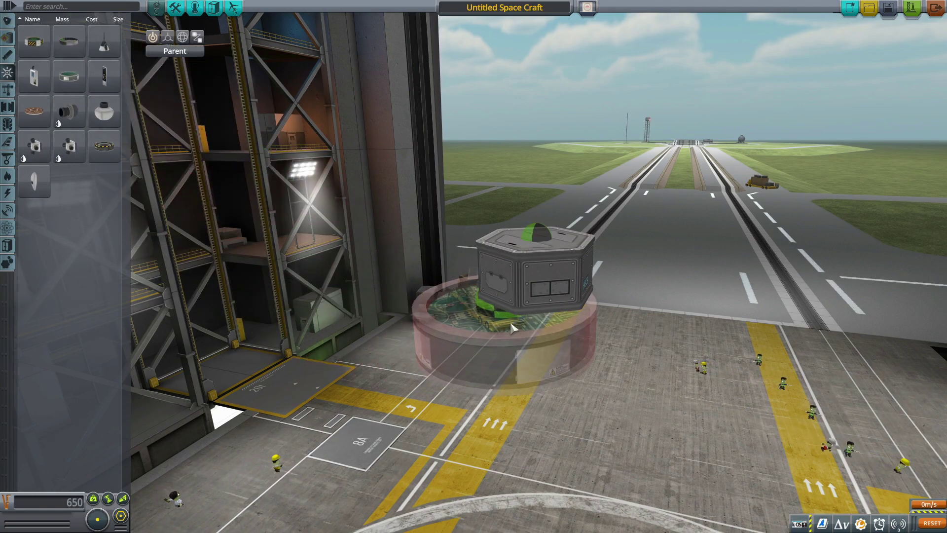
{"action": "left_click", "coordinate": [527, 316]}
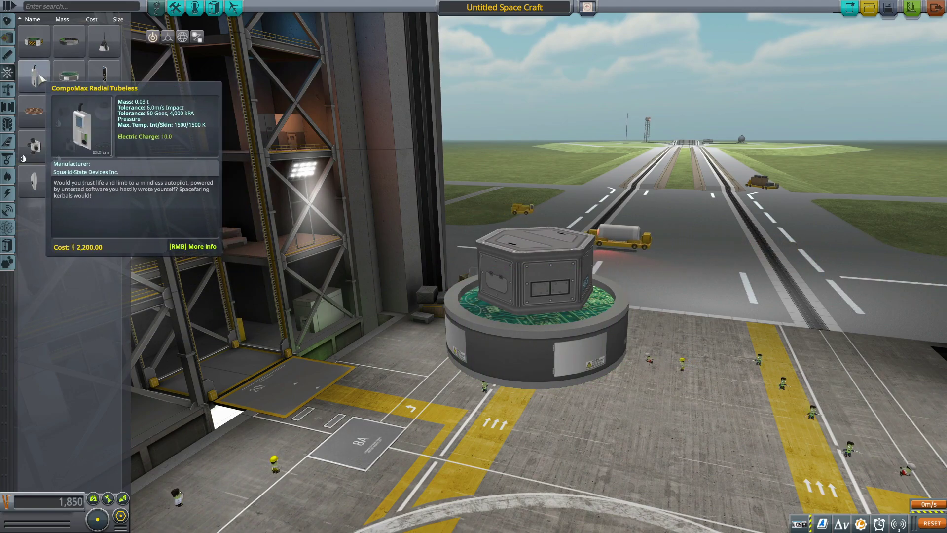
{"action": "key", "text": "ctrl+z"}
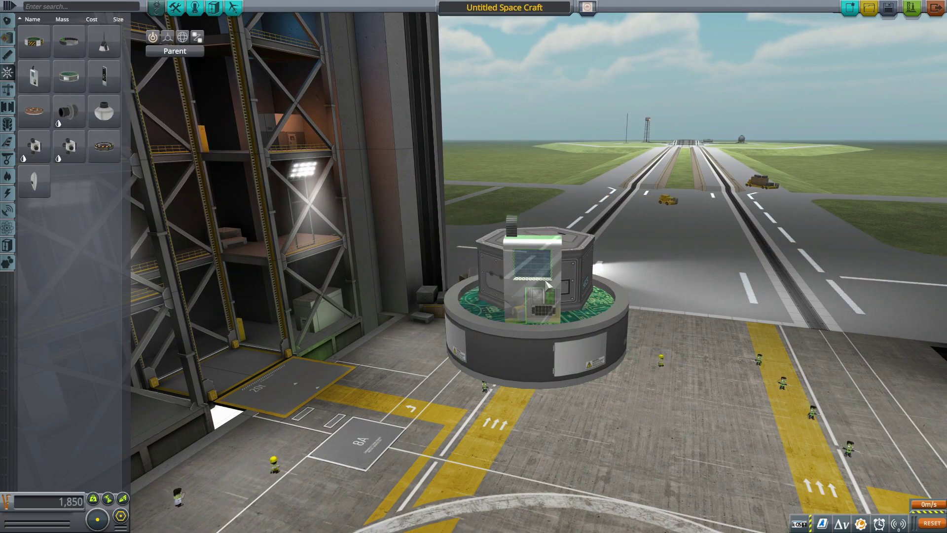
{"action": "left_click", "coordinate": [35, 111]}
{"action": "left_click", "coordinate": [508, 217]}
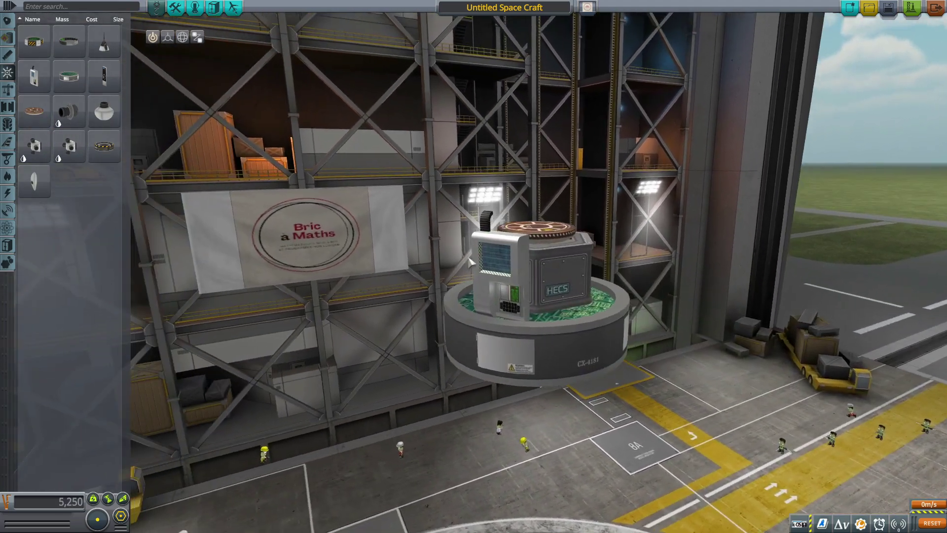
{"action": "left_click", "coordinate": [104, 76]}
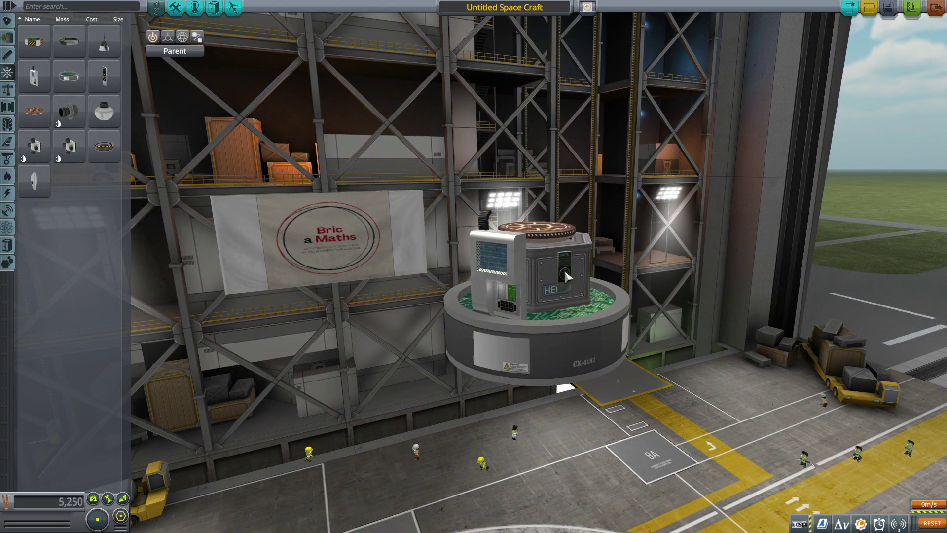
{"action": "left_click", "coordinate": [565, 276]}
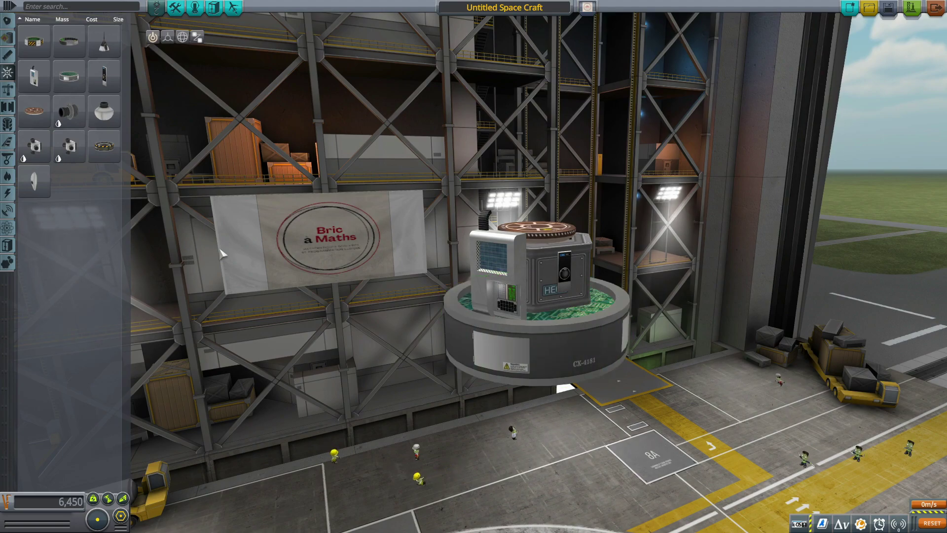
- Add a red warning light on top of the probe, then remove it again; show the CX-4181 details
{"action": "left_click", "coordinate": [8, 263]}
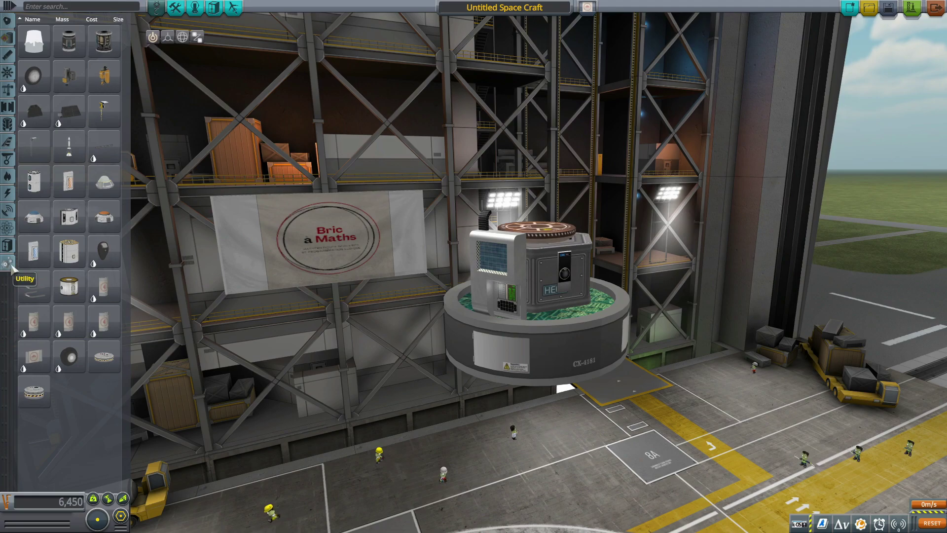
{"action": "left_click", "coordinate": [34, 41]}
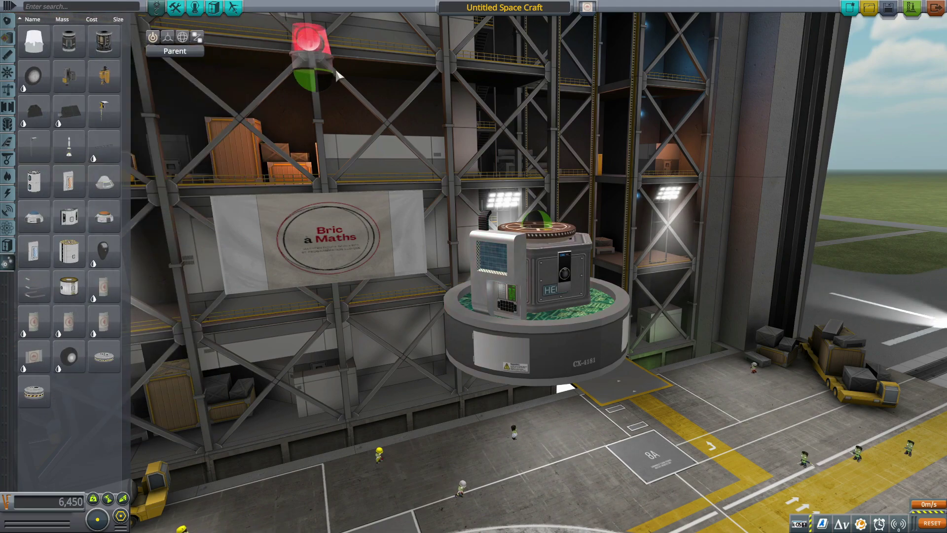
{"action": "left_click", "coordinate": [515, 195]}
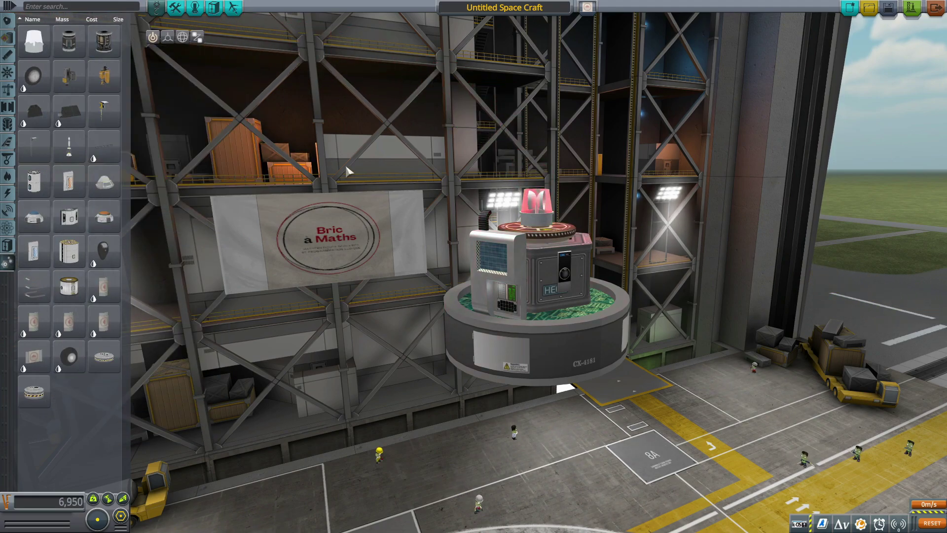
{"action": "left_click_drag", "start_coordinate": [346, 172], "coordinate": [545, 158]}
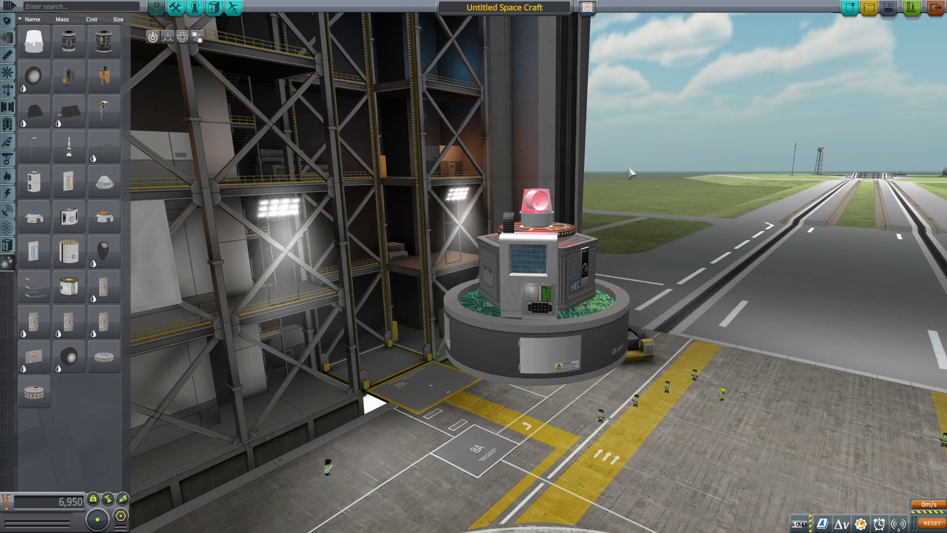
{"action": "left_click_drag", "start_coordinate": [630, 172], "coordinate": [542, 207]}
{"action": "left_click", "coordinate": [536, 212]}
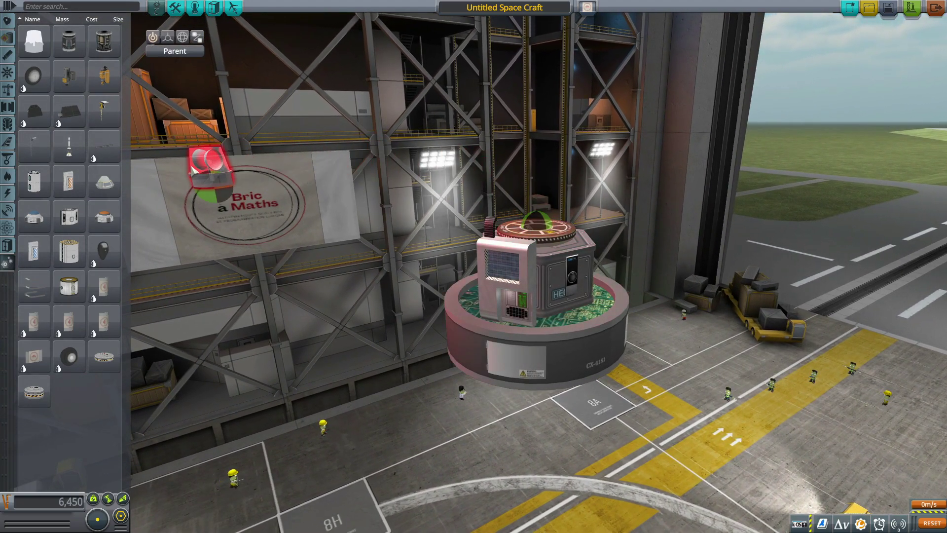
{"action": "left_click", "coordinate": [69, 182]}
{"action": "left_click_drag", "start_coordinate": [523, 316], "coordinate": [566, 366]}
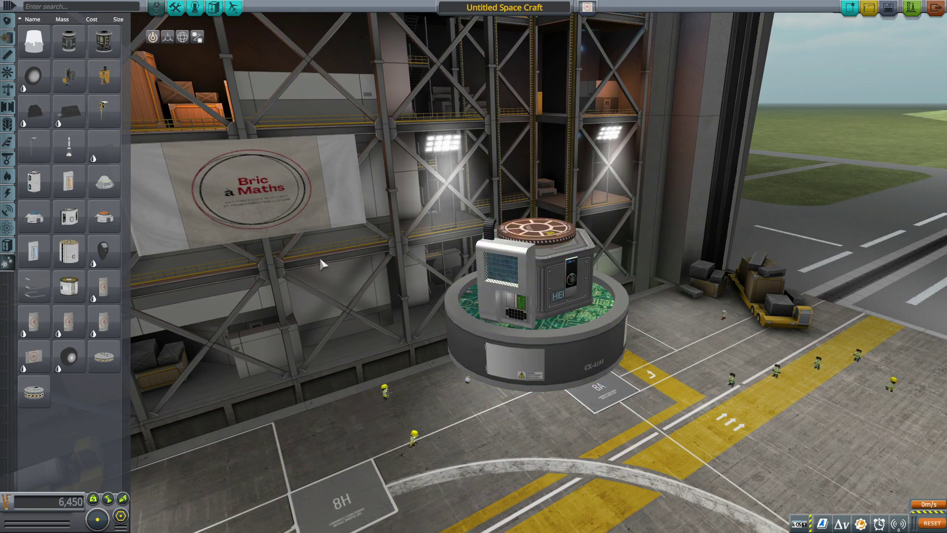
{"action": "left_click", "coordinate": [8, 72]}
{"action": "mouse_move", "coordinate": [48, 75]}
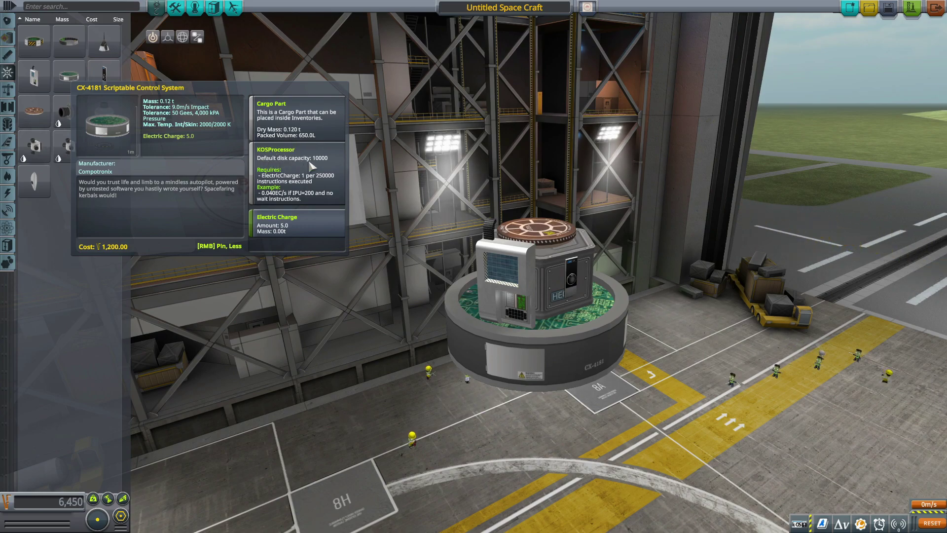
- Open the CX-4181 part settings and move the window aside, showing 20000 kOS Disk Space
{"action": "right_click", "coordinate": [508, 355]}
{"action": "left_click_drag", "start_coordinate": [657, 245], "coordinate": [420, 81]}
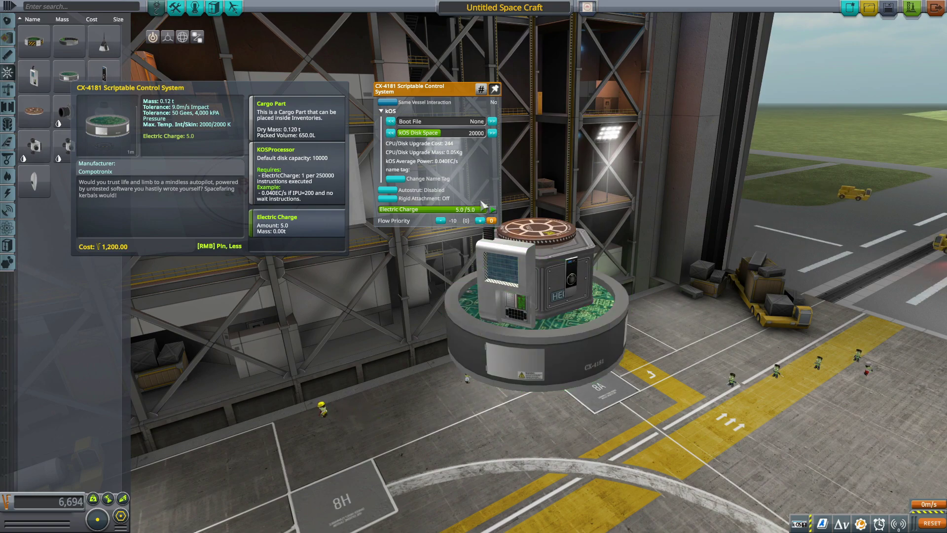
- Raise CX-4181 kOS Disk Space to 40000 and park its window at the top right
{"action": "left_click", "coordinate": [492, 133]}
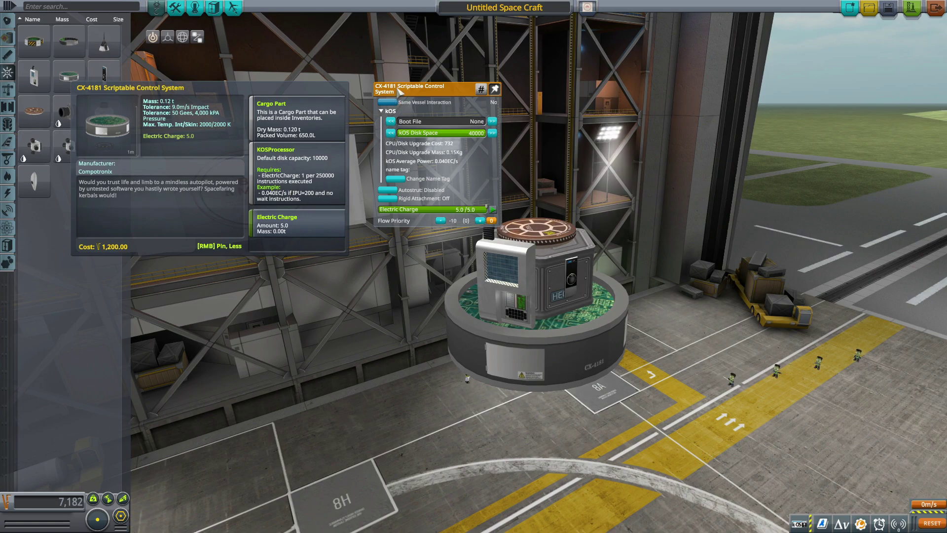
{"action": "left_click_drag", "start_coordinate": [399, 92], "coordinate": [748, 110]}
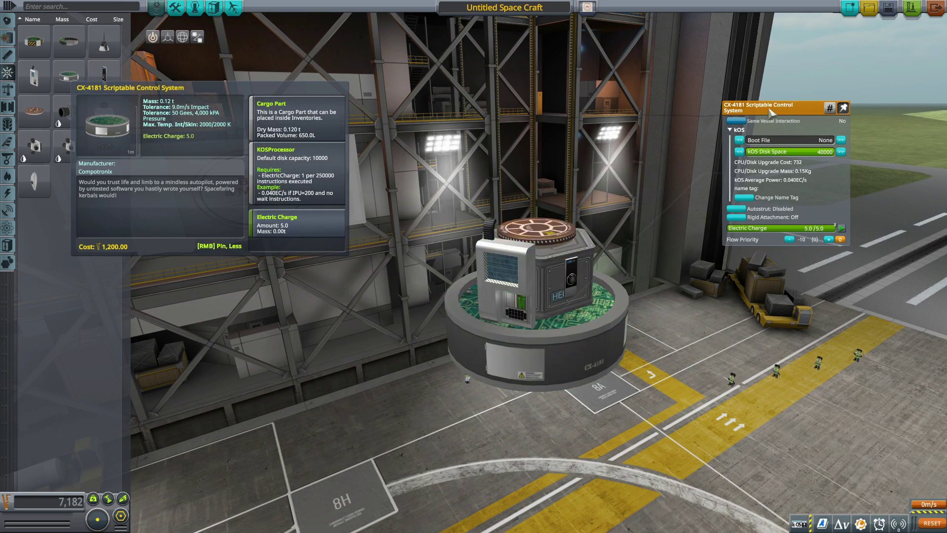
{"action": "left_click_drag", "start_coordinate": [770, 110], "coordinate": [795, 57]}
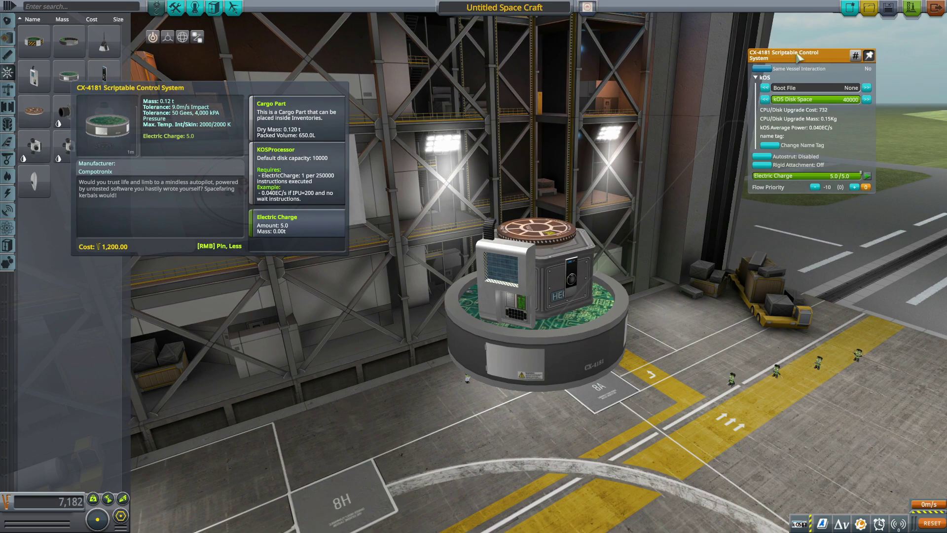
- Pin the KR-2042 b settings below the CX-4181 window, leaving its disk space at 5000
{"action": "right_click", "coordinate": [558, 232]}
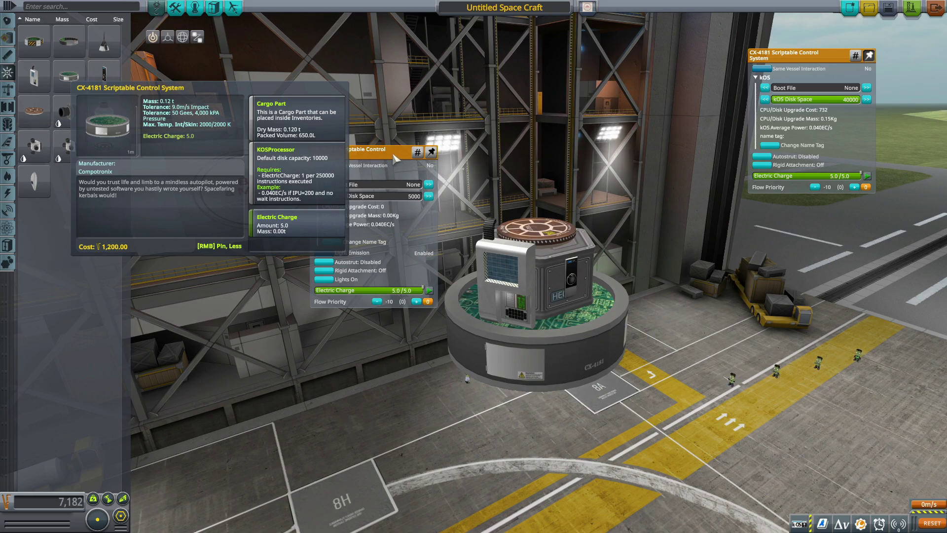
{"action": "left_click_drag", "start_coordinate": [394, 157], "coordinate": [830, 227]}
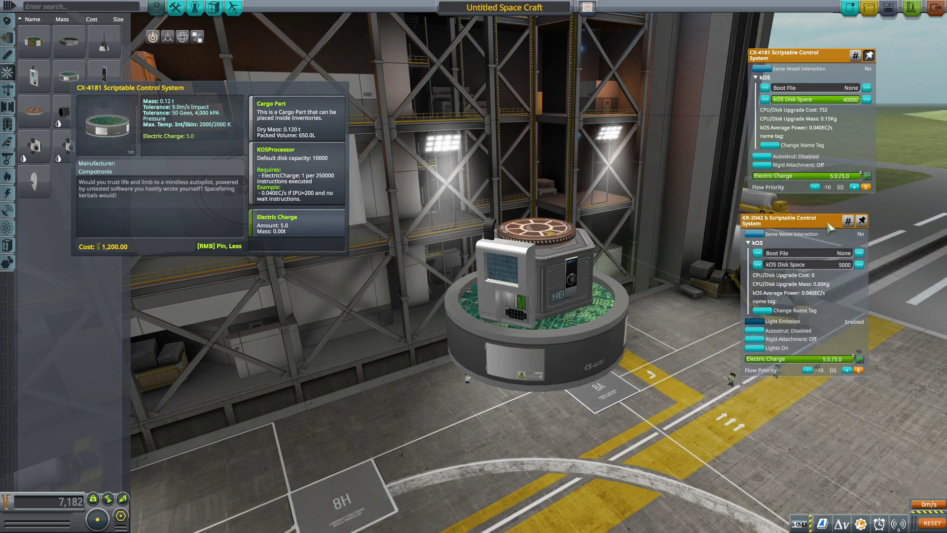
{"action": "left_click", "coordinate": [861, 221]}
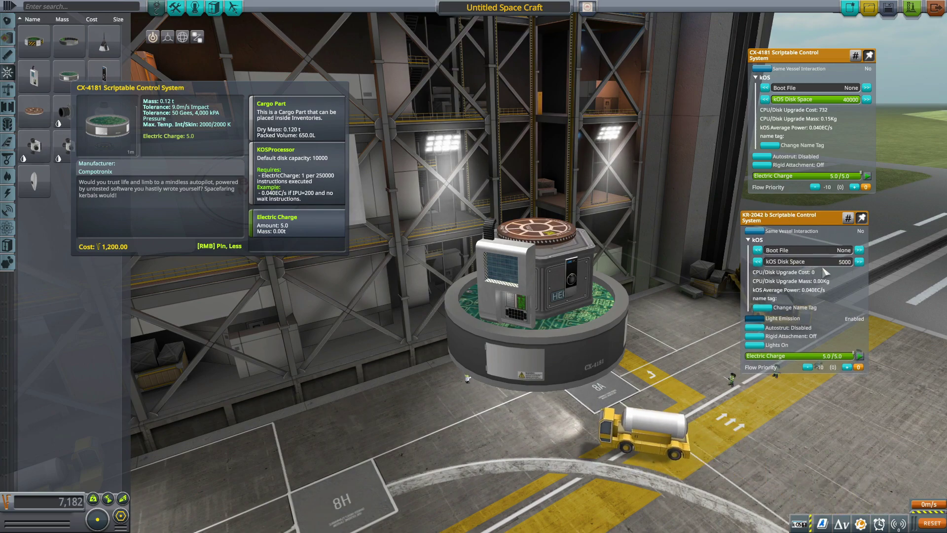
{"action": "left_click", "coordinate": [859, 262]}
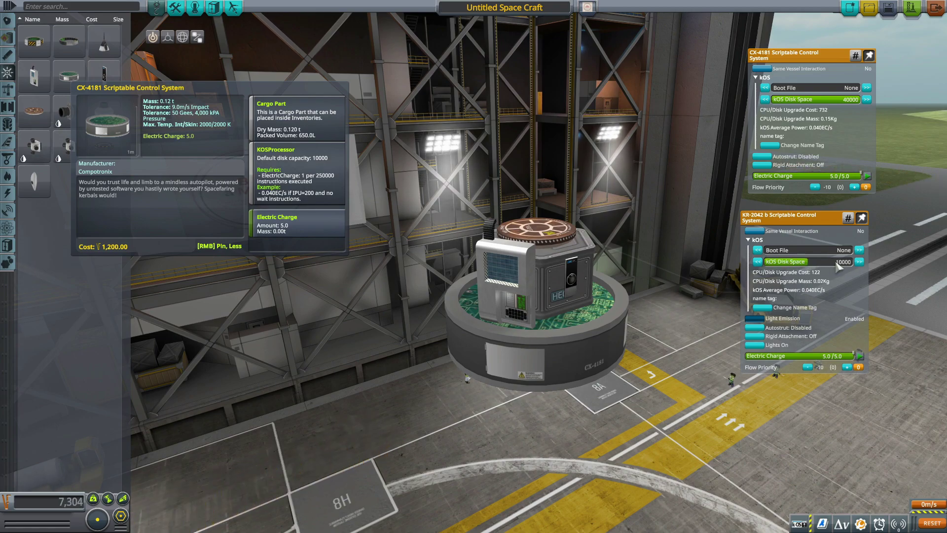
{"action": "left_click", "coordinate": [859, 262]}
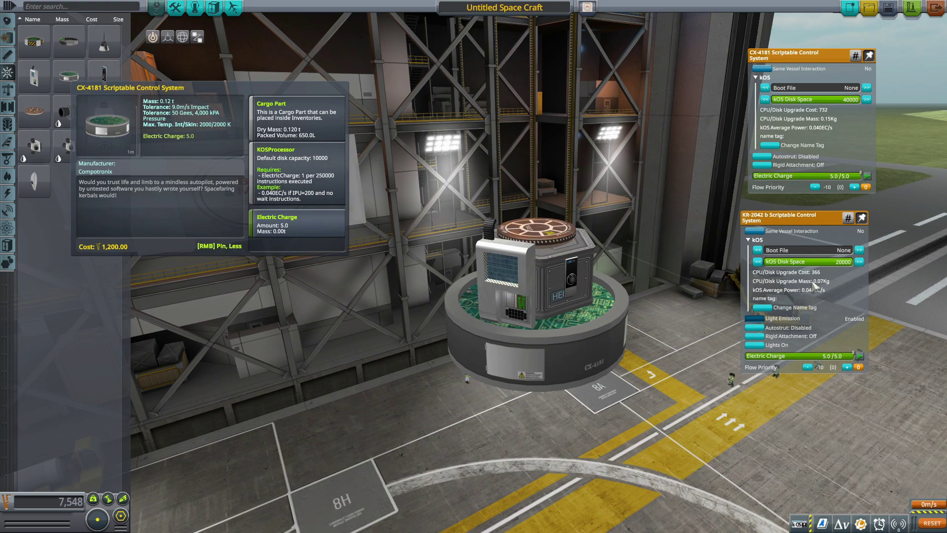
{"action": "left_click_drag", "start_coordinate": [803, 264], "coordinate": [765, 263]}
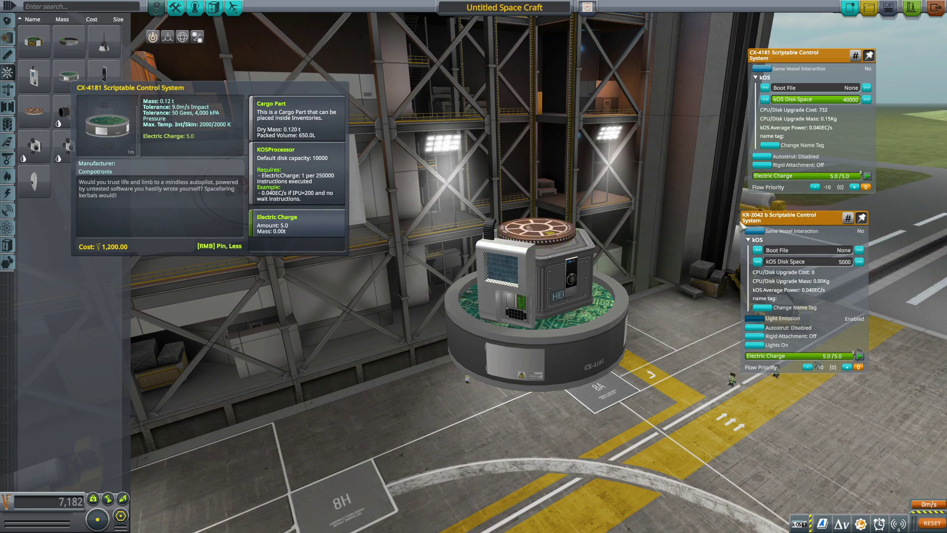
{"action": "left_click_drag", "start_coordinate": [741, 222], "coordinate": [764, 219]}
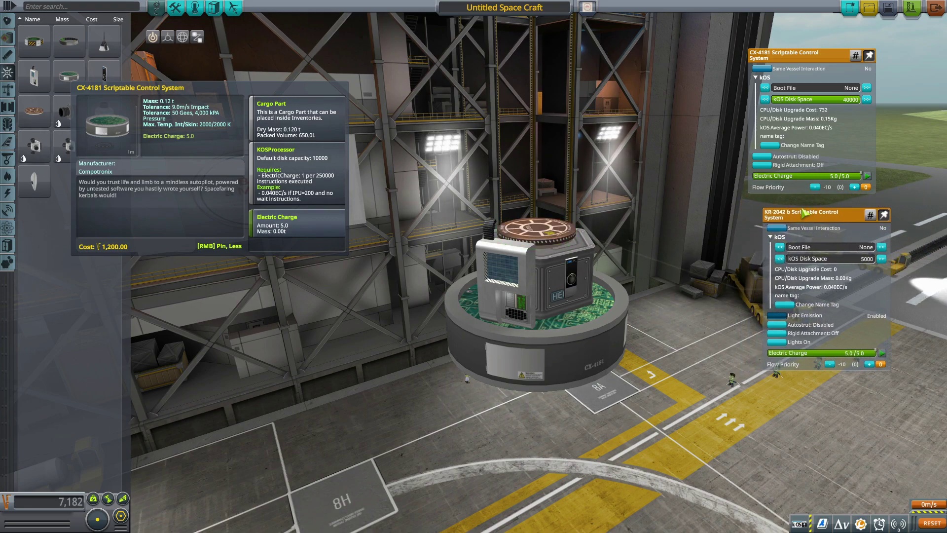
- Open the CompoMax settings at the upper right and double its disk space twice to 240000
{"action": "right_click", "coordinate": [522, 296]}
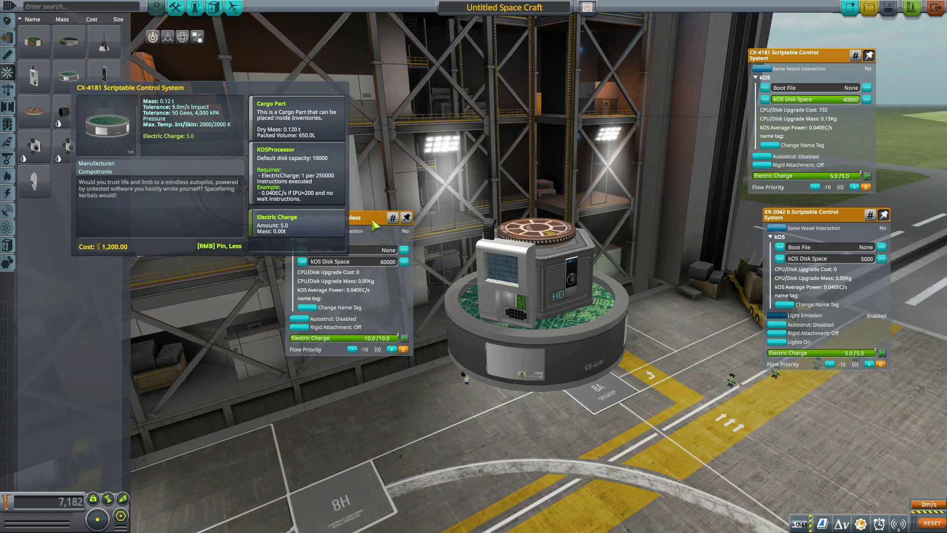
{"action": "left_click_drag", "start_coordinate": [373, 222], "coordinate": [651, 71]}
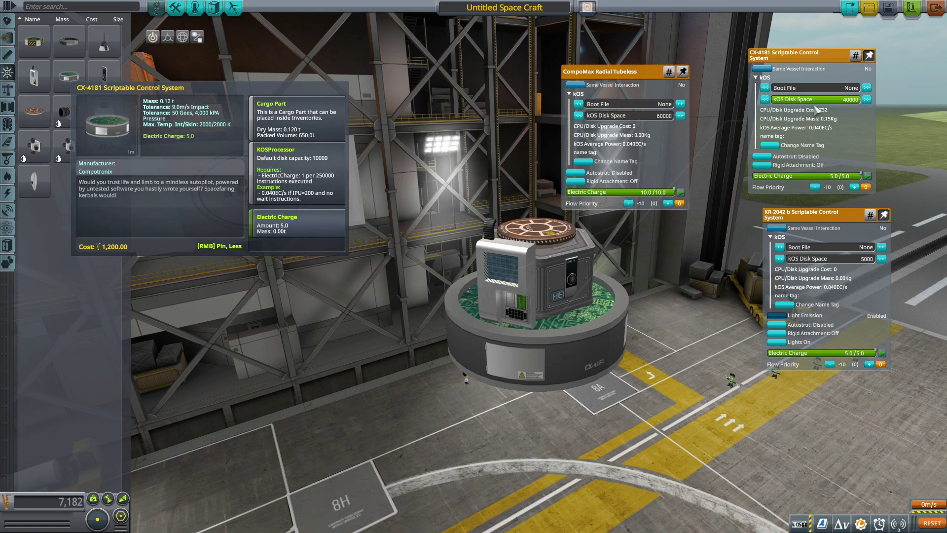
{"action": "left_click_drag", "start_coordinate": [626, 71], "coordinate": [645, 54]}
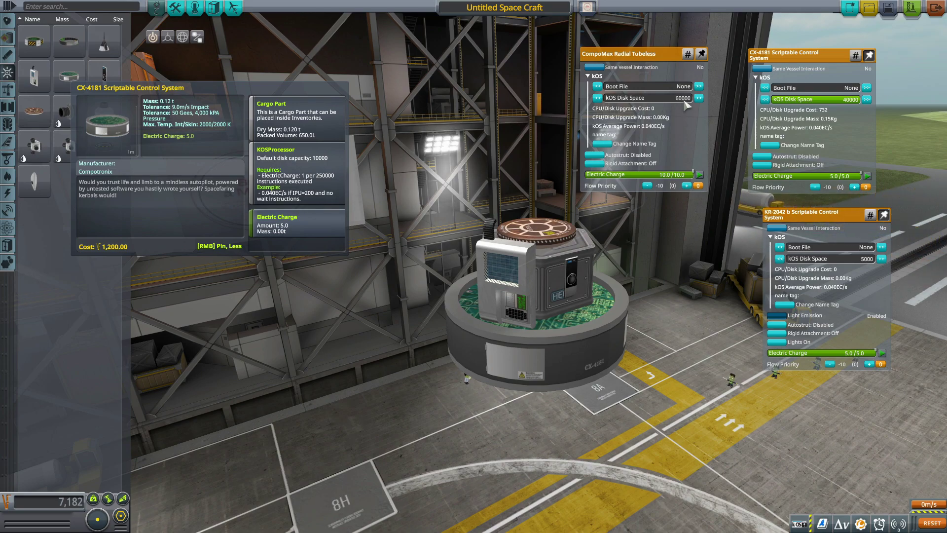
{"action": "left_click", "coordinate": [698, 98]}
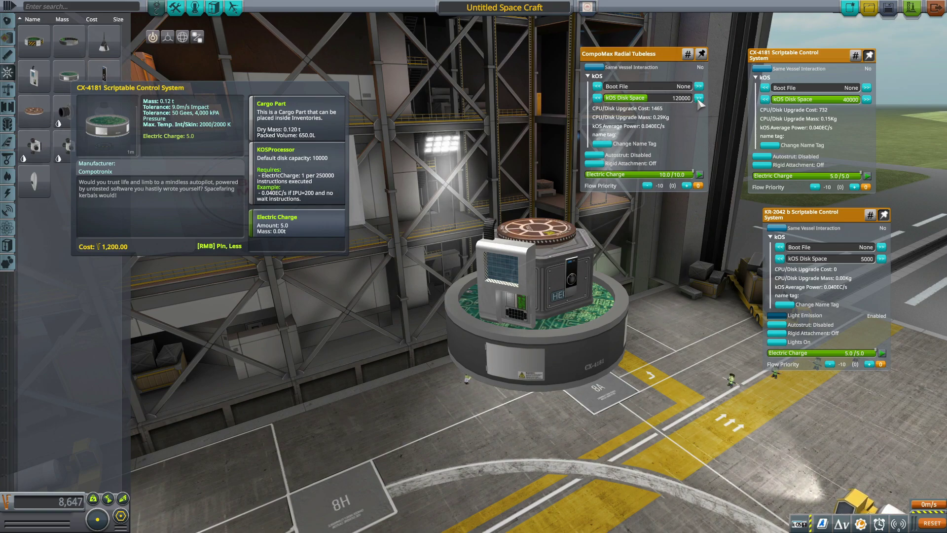
{"action": "left_click", "coordinate": [698, 98]}
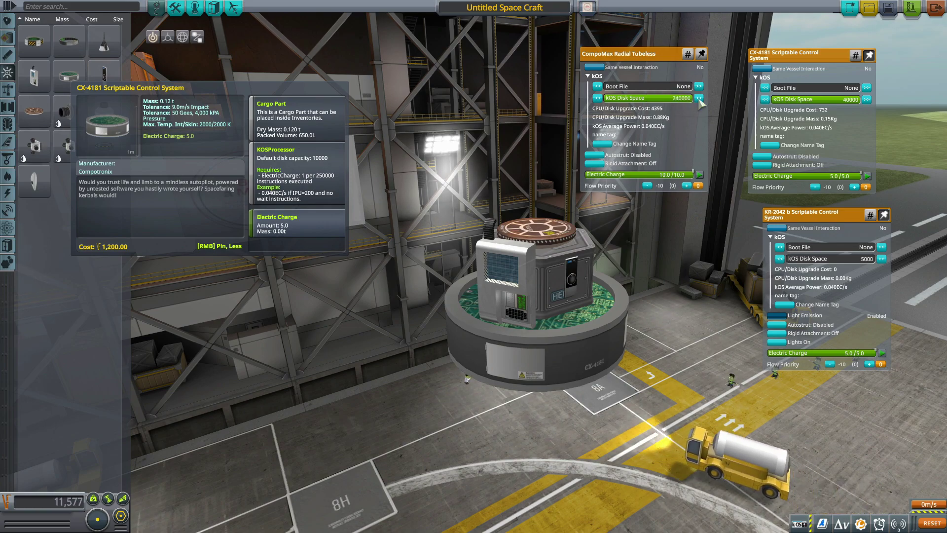
- Open the KAL9000 settings below the CompoMax window, with kOS Disk Space at 1020000
{"action": "right_click", "coordinate": [573, 266]}
{"action": "left_click_drag", "start_coordinate": [708, 217], "coordinate": [663, 223]}
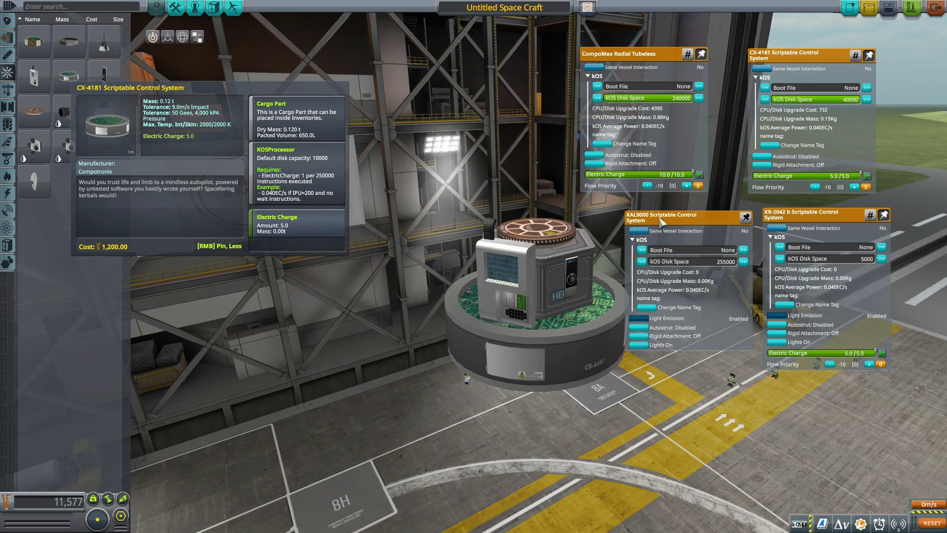
{"action": "left_click_drag", "start_coordinate": [694, 220], "coordinate": [693, 210]}
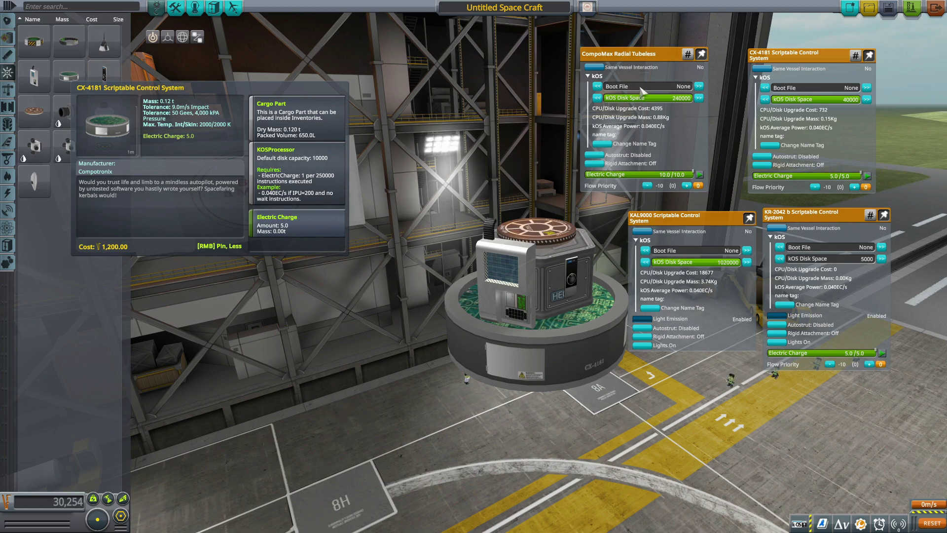
- Nudge the CompoMax Radial Tubeless window slightly right to line up with the other three
{"action": "left_click_drag", "start_coordinate": [652, 58], "coordinate": [679, 62]}
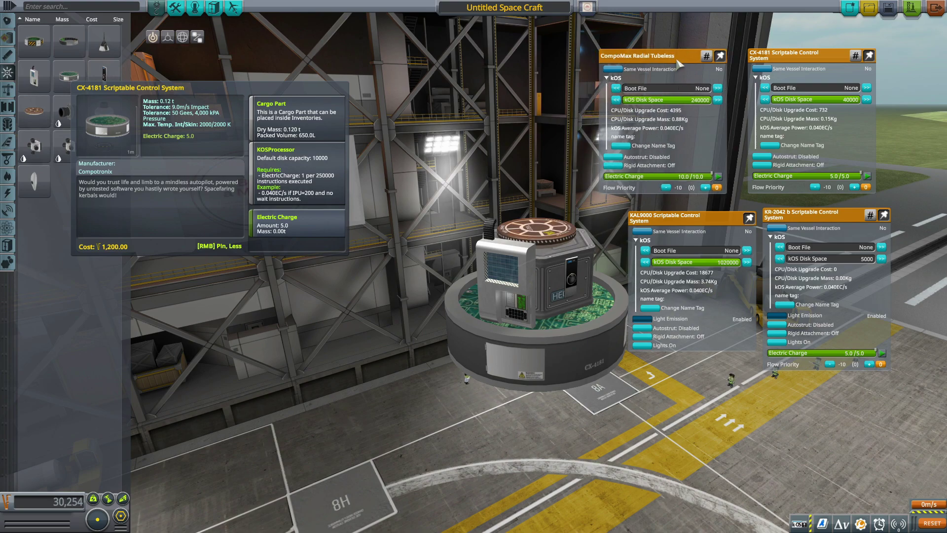